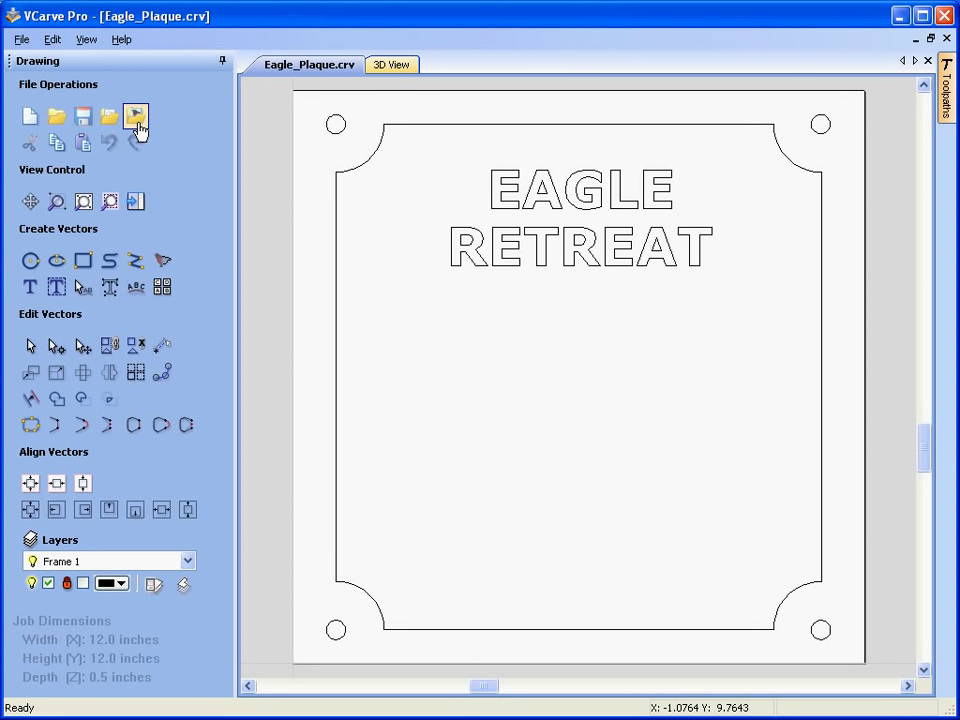
Step: Import the Eagle.jpg picture onto the plaque
click(137, 127)
click(366, 335)
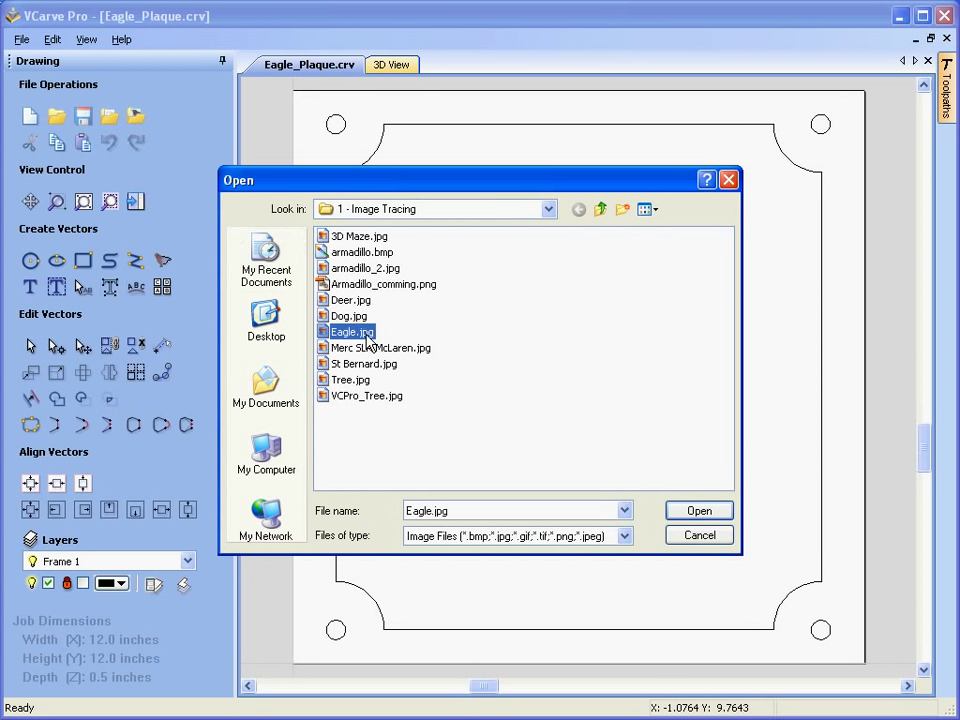
double_click(366, 335)
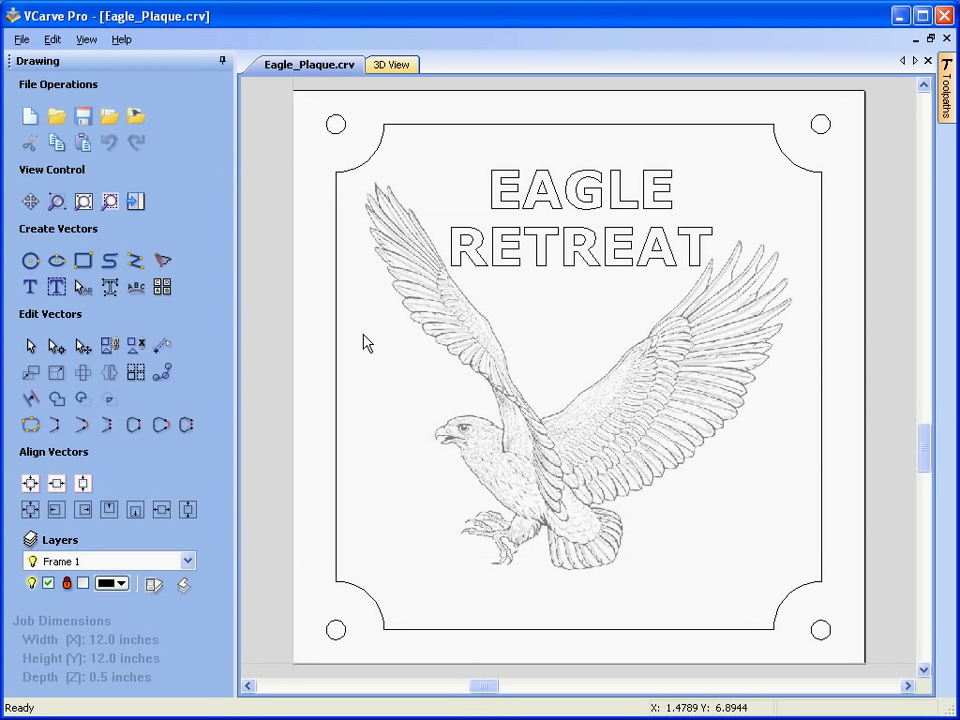
Step: Move the eagle below the title and resize it to about 9.08 x 8.51 inches
click(504, 385)
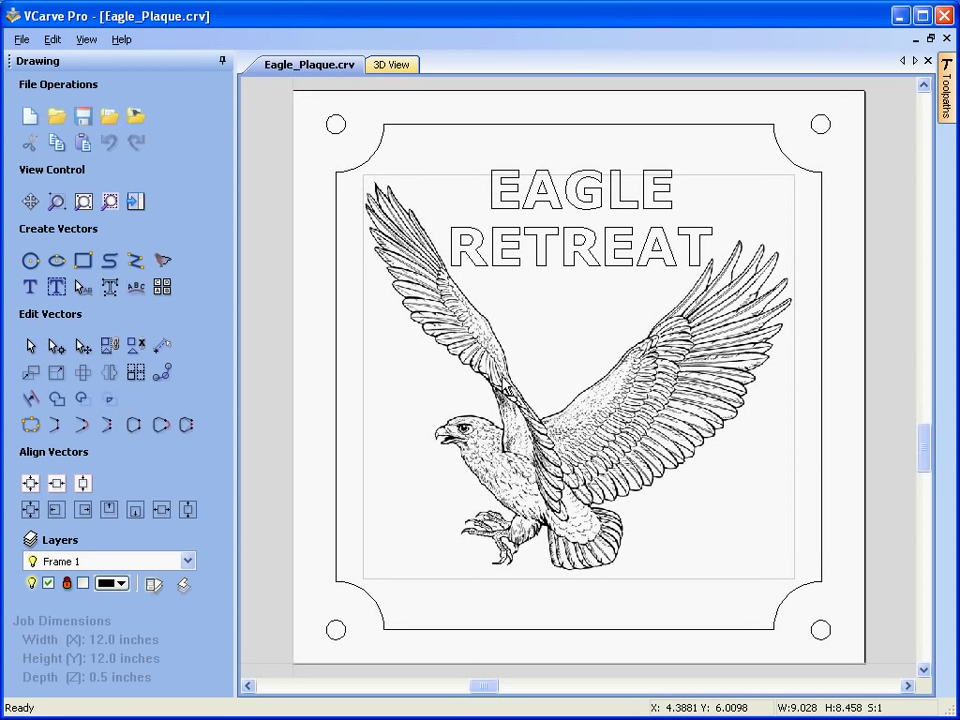
click(503, 376)
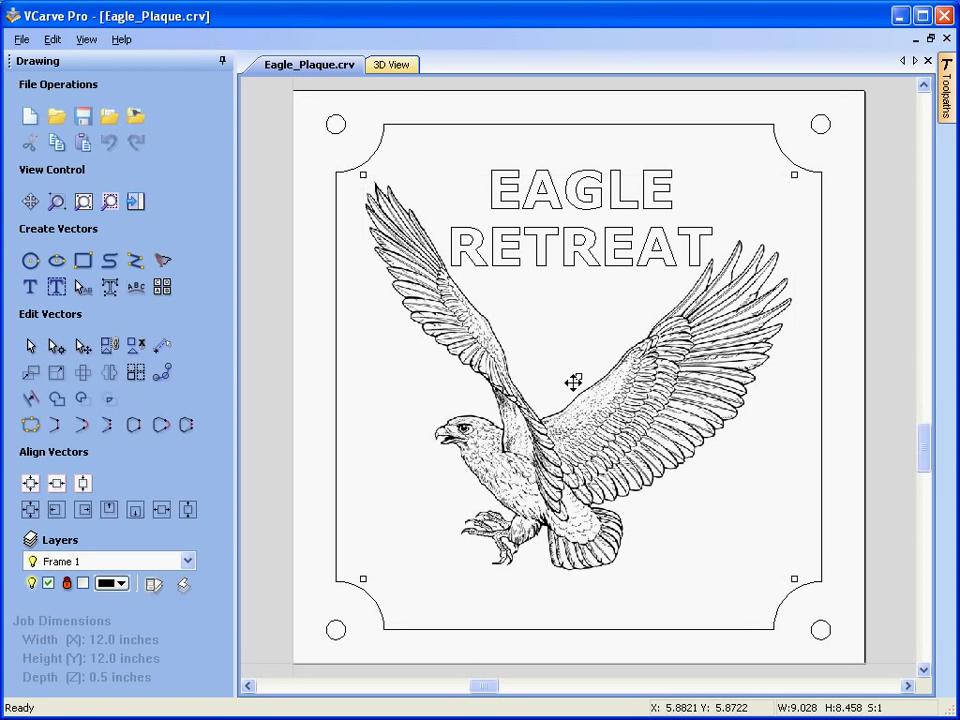
drag(576, 389, 574, 410)
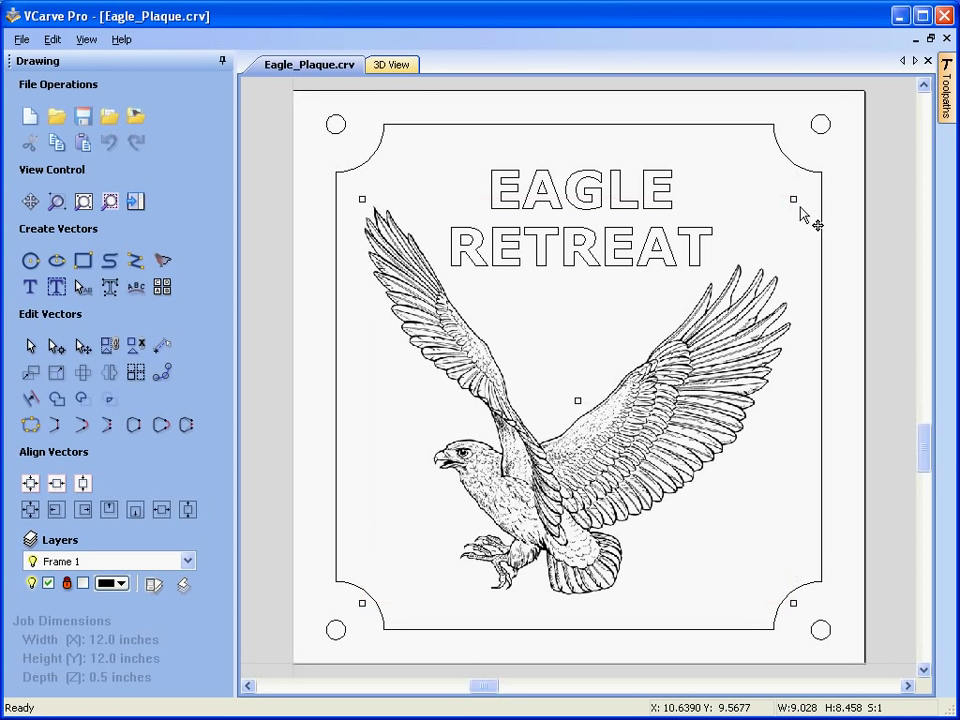
drag(795, 200, 885, 207)
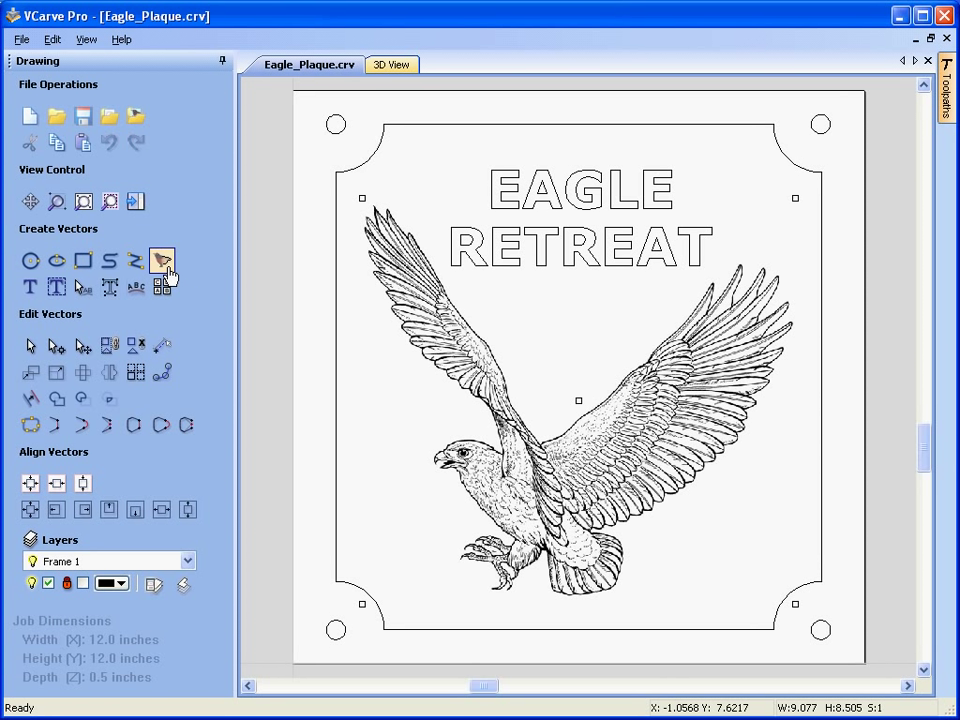
Step: Trace the eagle bitmap in Black/White mode at threshold 0.69, then close Trace Bitmap
click(164, 264)
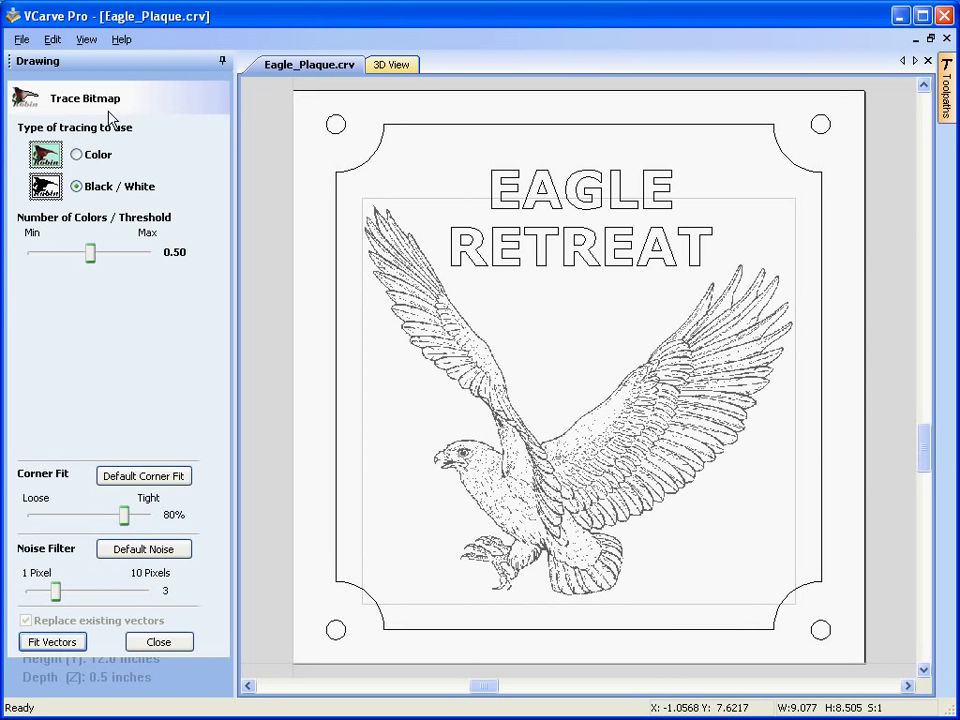
scroll(535, 487, up, 2)
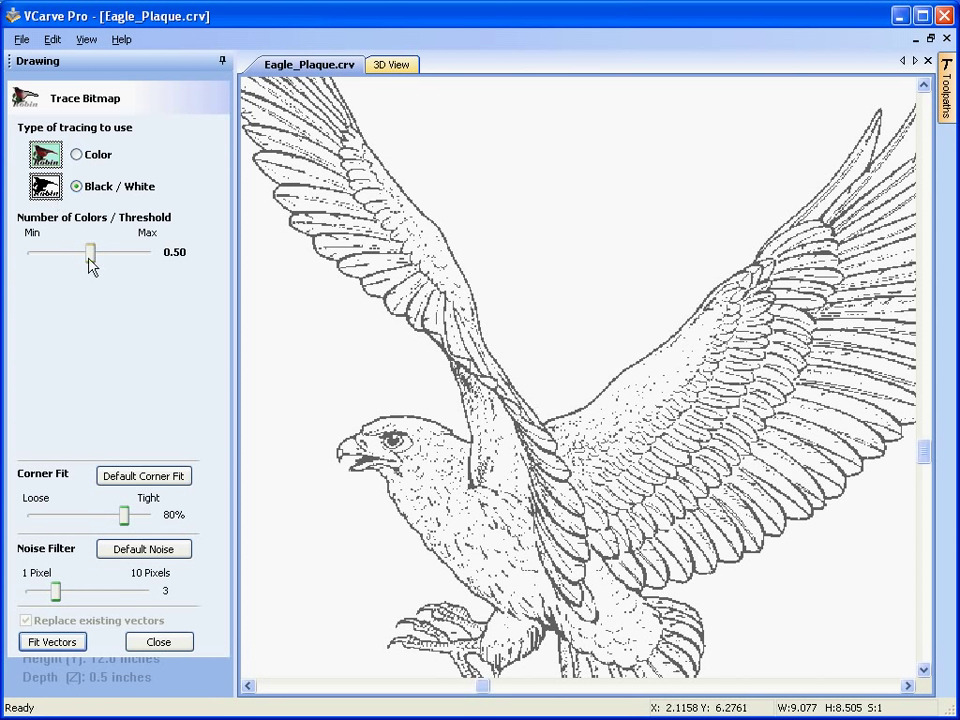
mouse_move(89, 256)
mouse_down()
mouse_move(139, 257)
mouse_move(39, 261)
mouse_move(111, 258)
mouse_up()
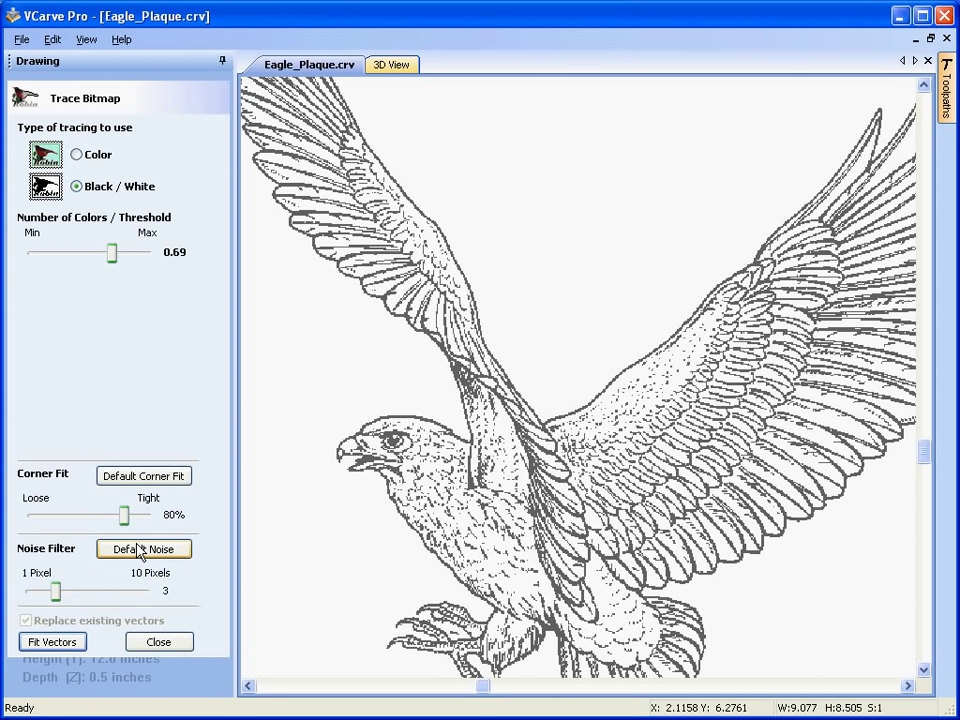
drag(123, 515, 124, 520)
click(54, 644)
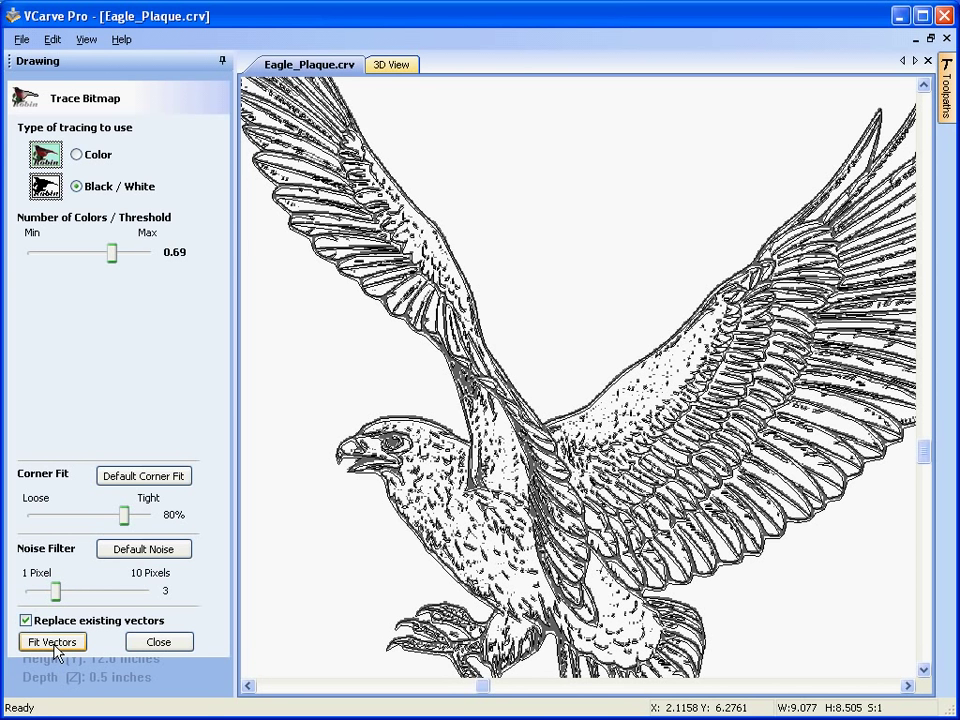
click(157, 645)
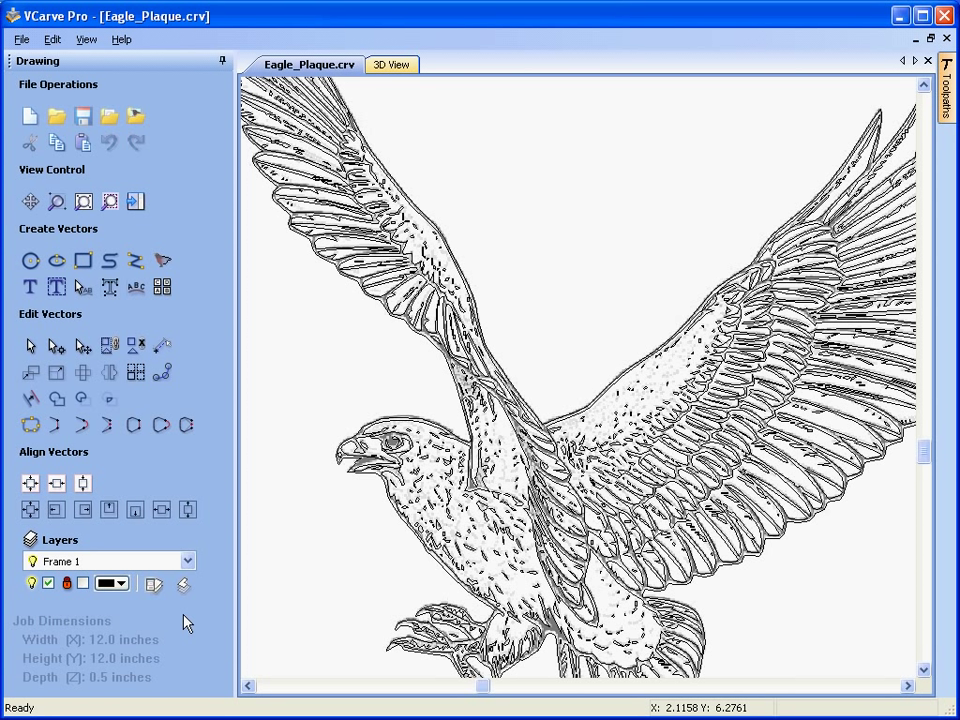
Step: Hide the Bitmap Layer so the eagle picture disappears
click(187, 561)
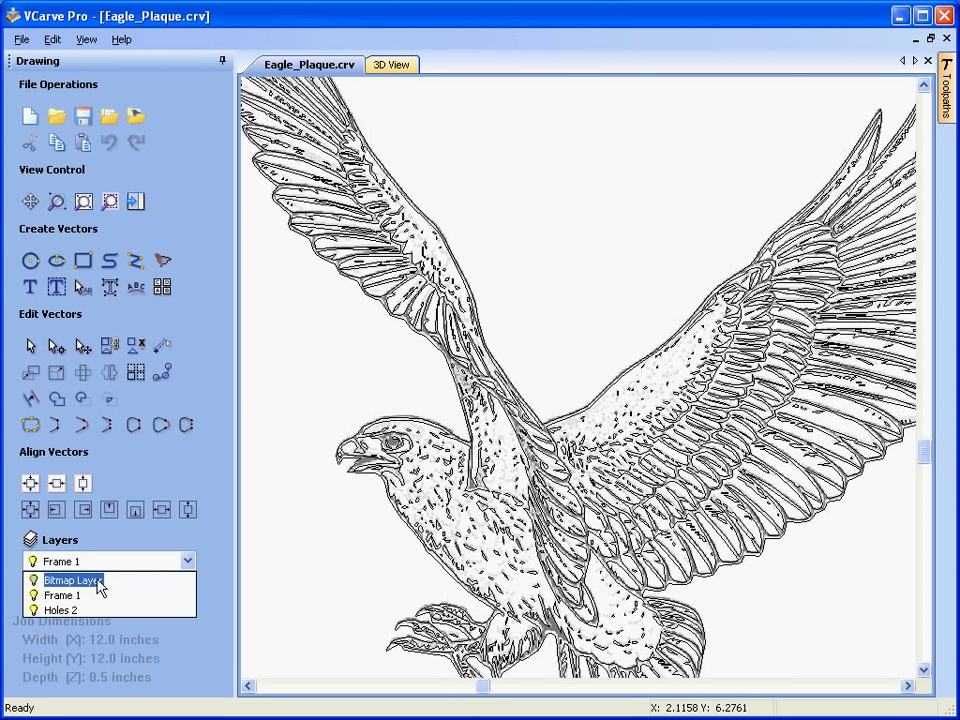
click(100, 585)
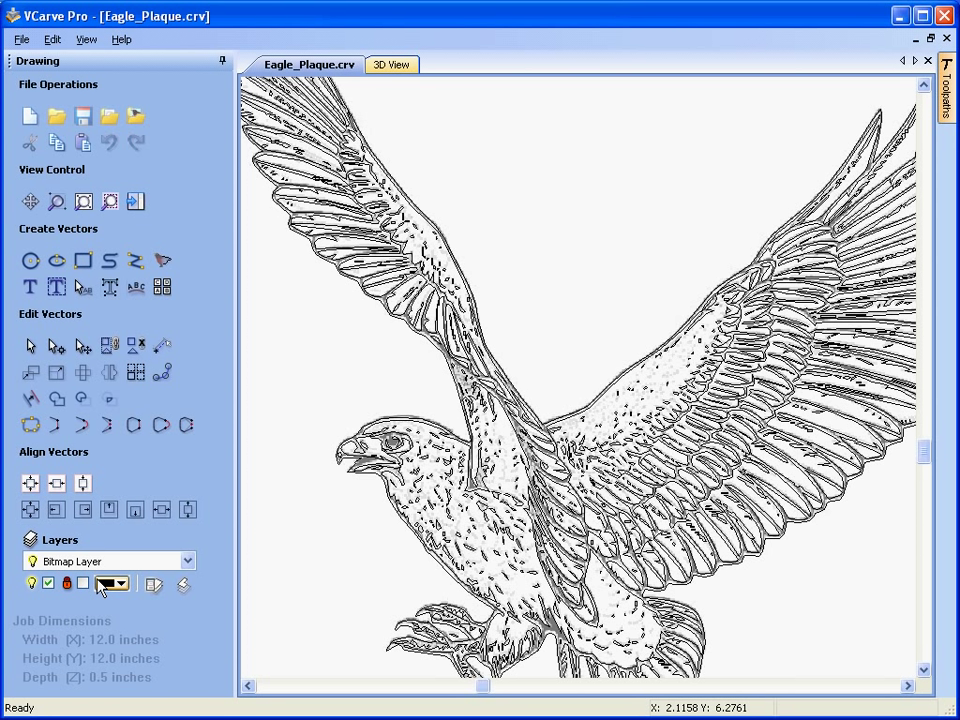
click(48, 583)
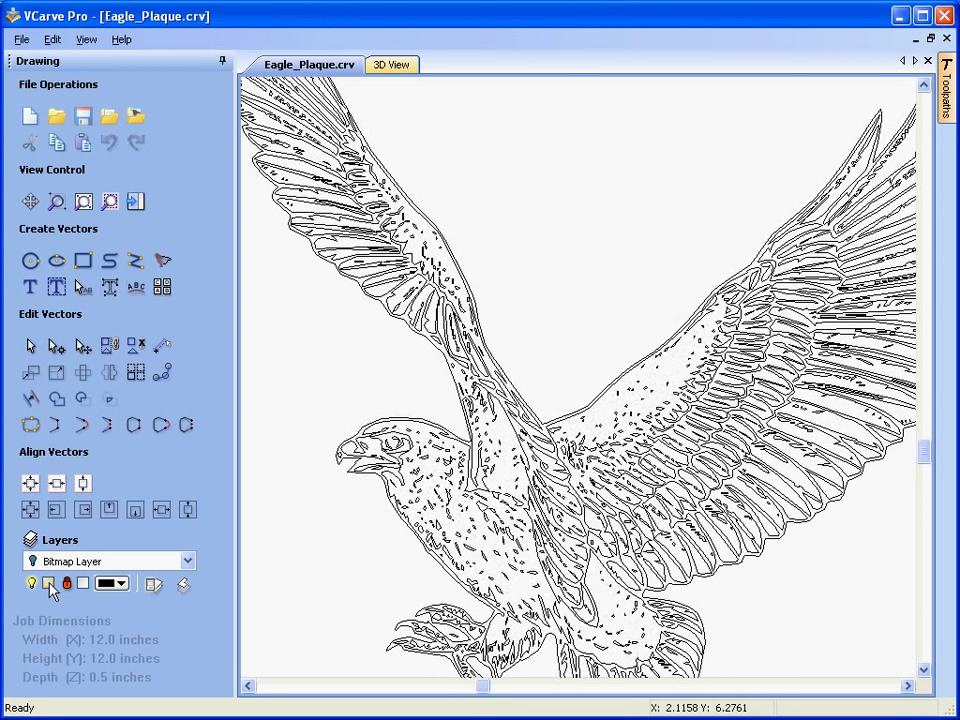
scroll(517, 416, up, 2)
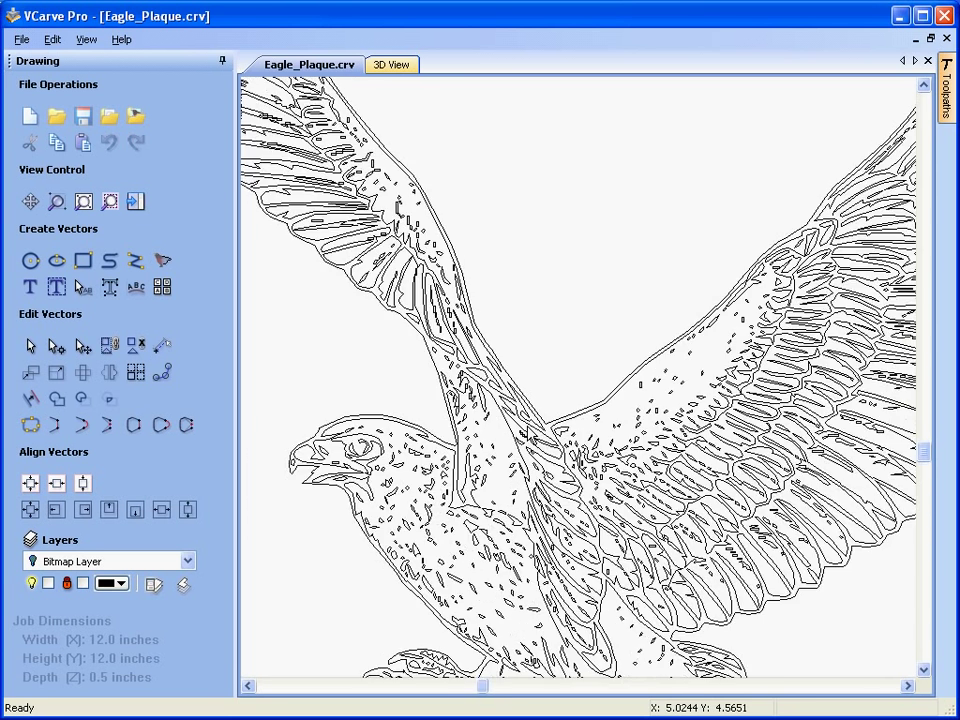
Step: Test-edit the traced eagle outline's nodes, undo the change, and zoom to fit the plaque
click(558, 431)
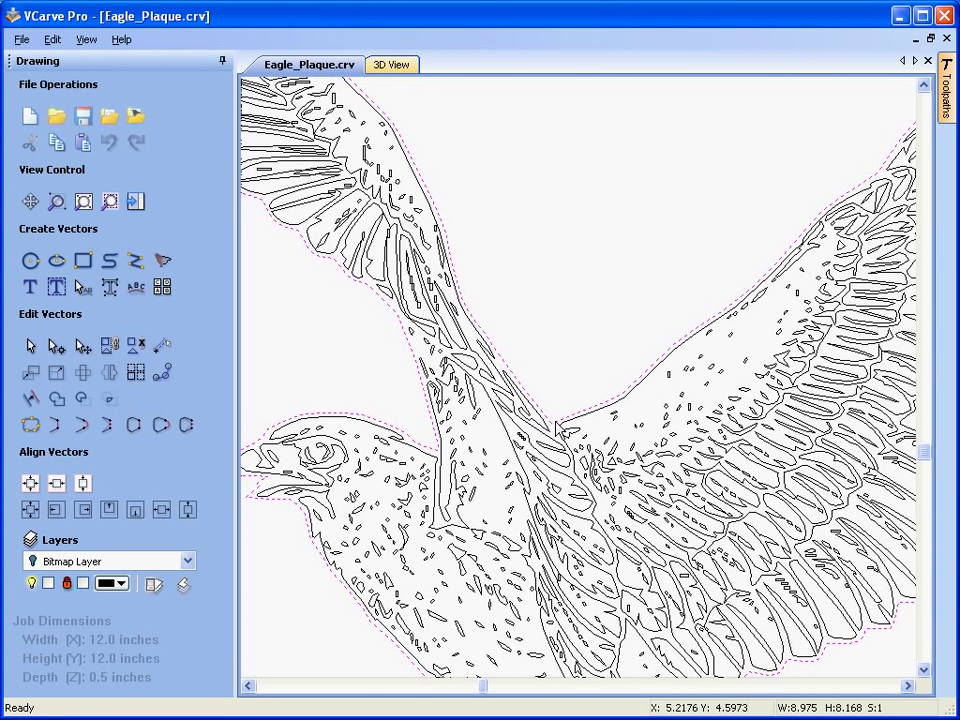
key(n)
scroll(615, 415, up, 1)
drag(607, 397, 637, 377)
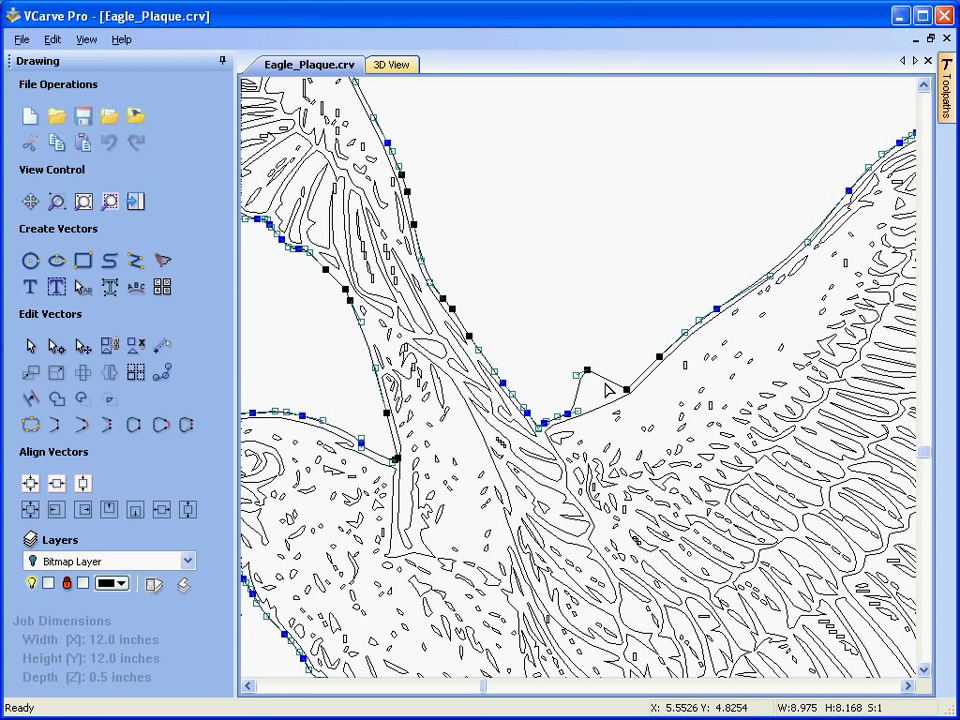
key(ctrl+z)
key(Escape)
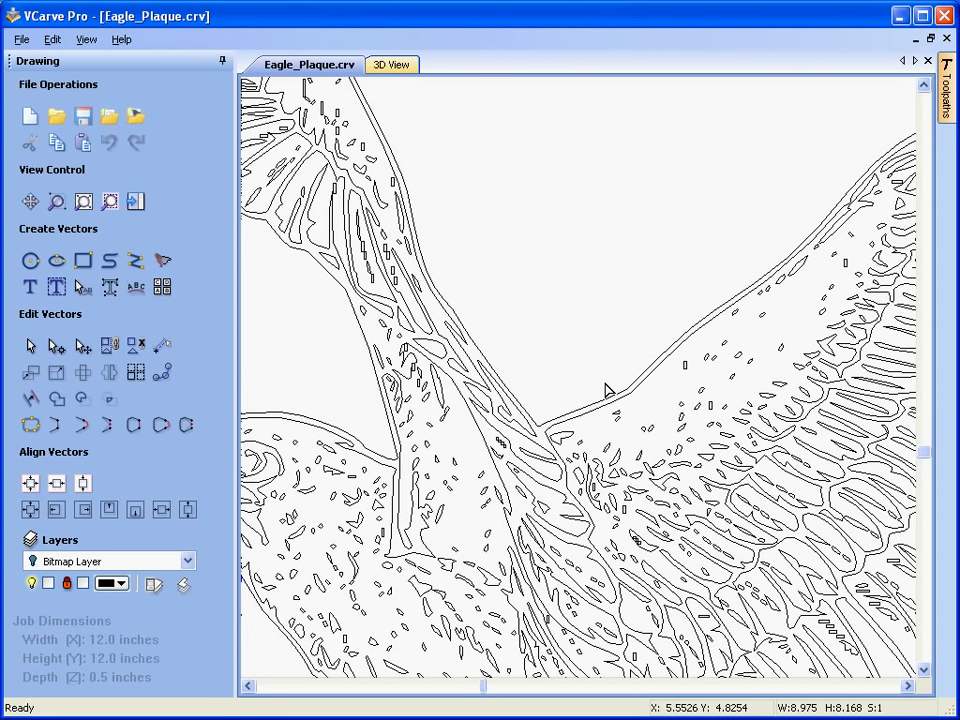
key(F3)
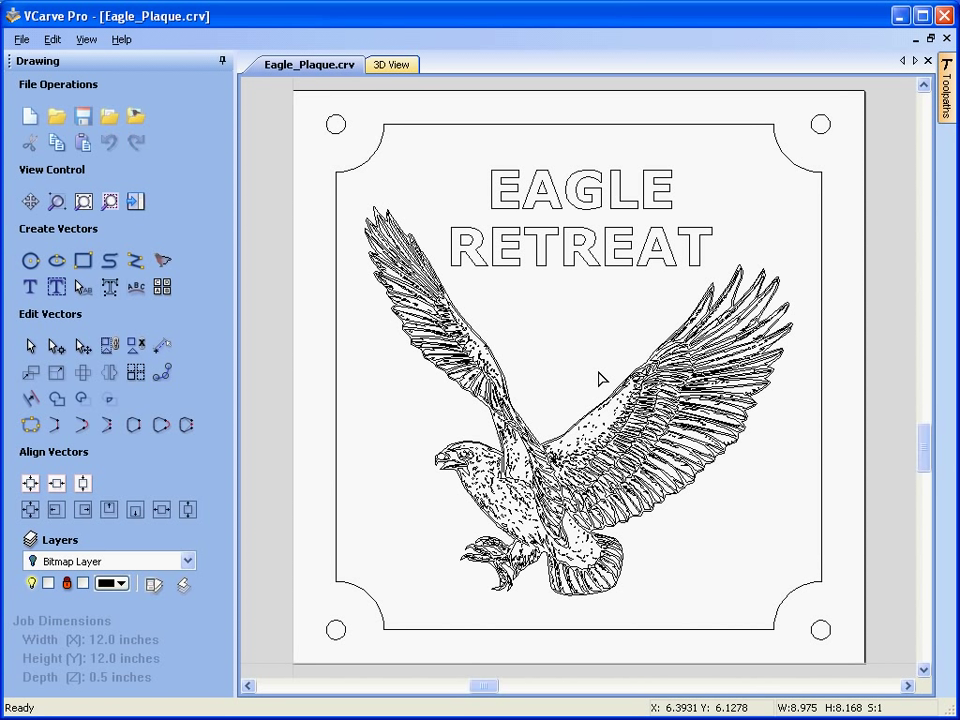
Step: Select all eagle vectors and calculate the V-Carve 2 engraving toolpath with the 90° 0.5" V-Bit
drag(311, 195, 807, 614)
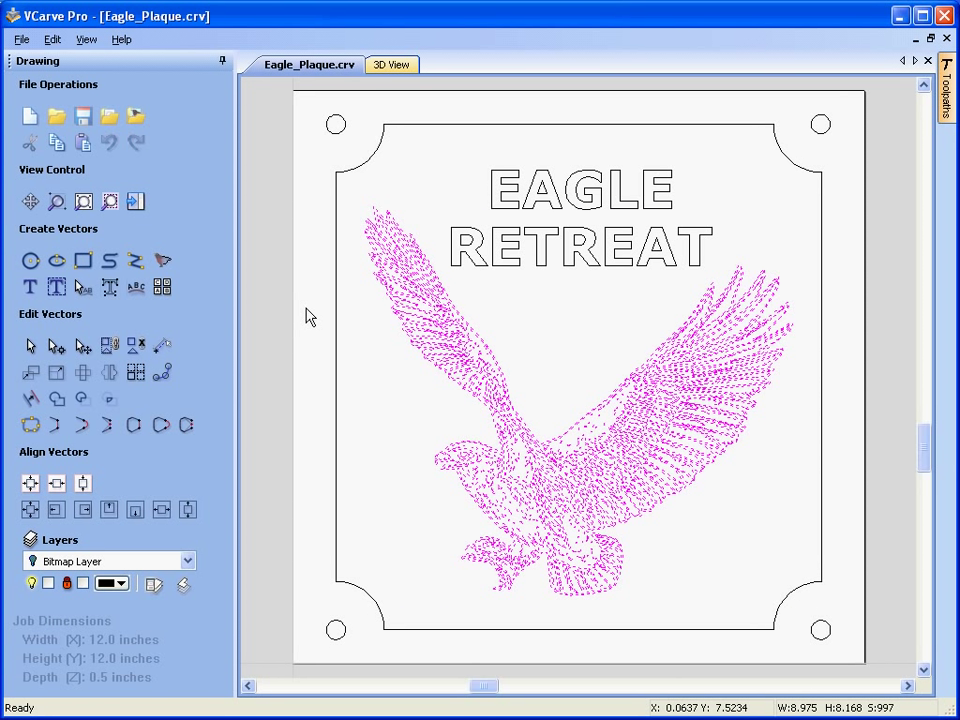
click(136, 203)
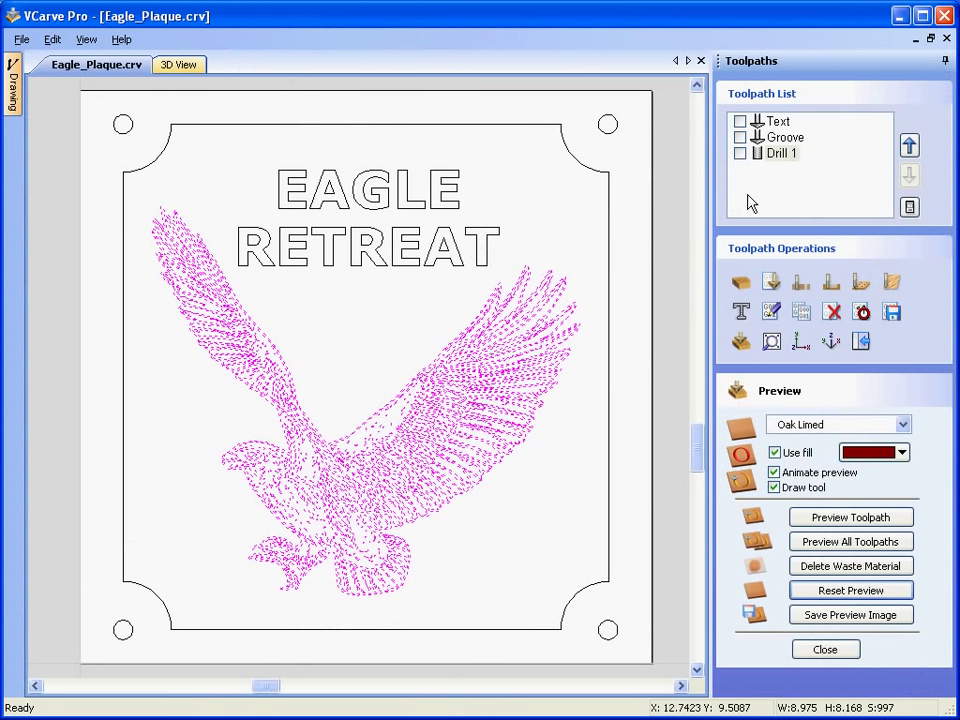
click(770, 284)
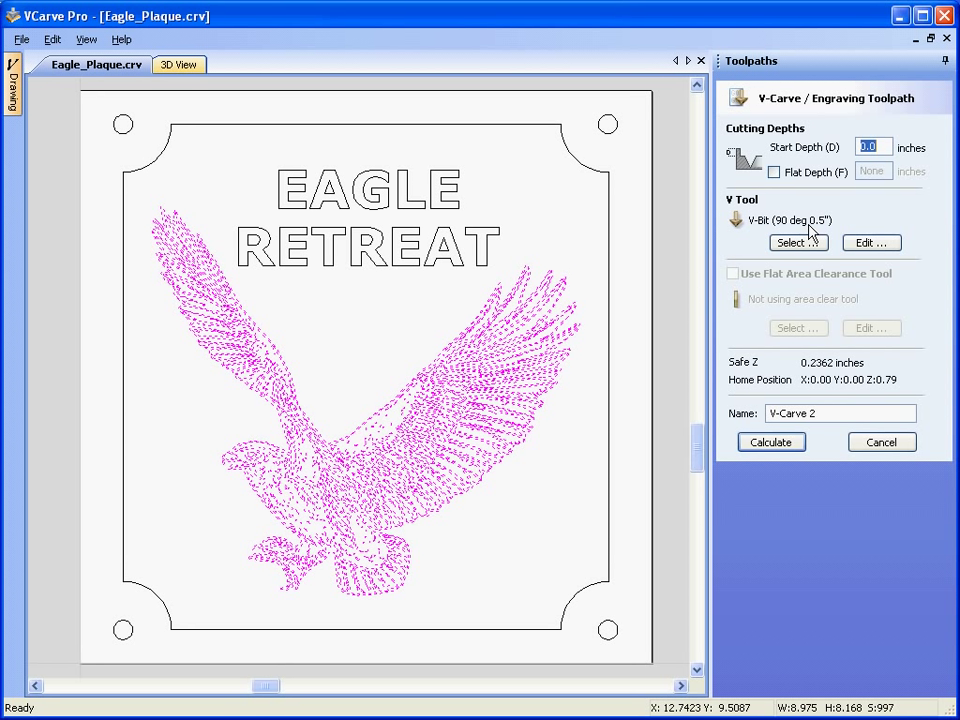
click(780, 444)
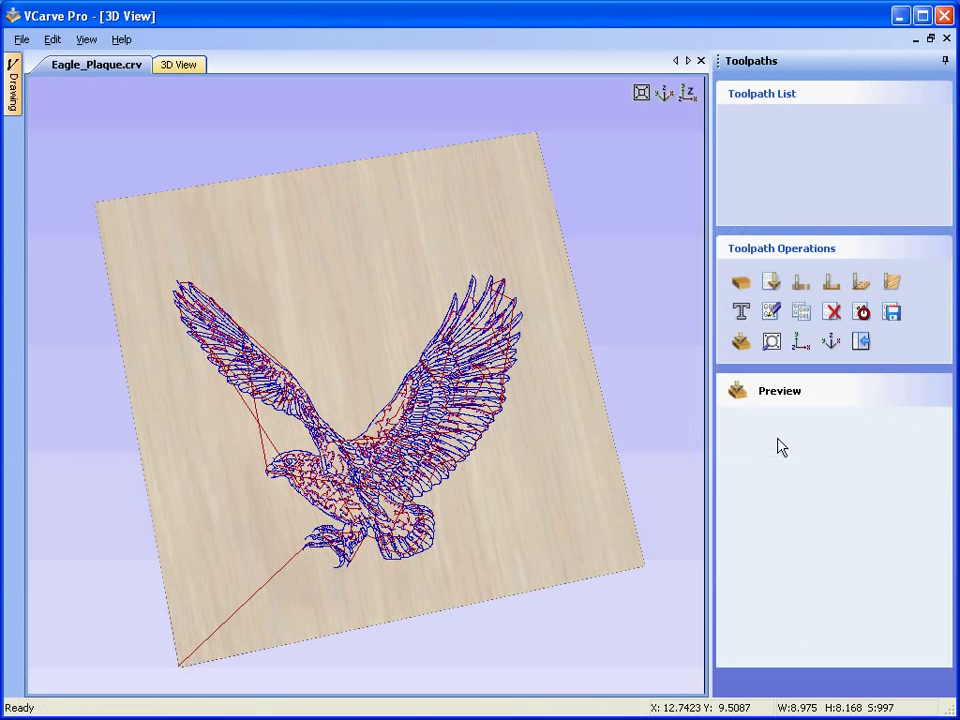
Step: Preview the V-Carve 2, Text, Groove and Drill 1 toolpaths, then tilt the 3D view
scroll(565, 440, up, 3)
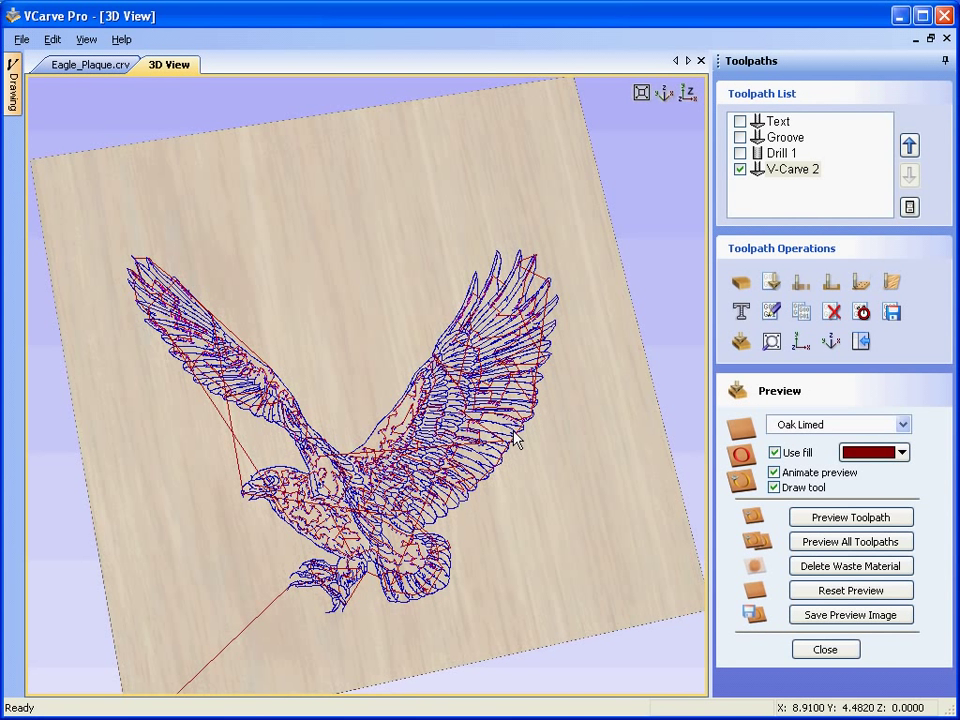
click(843, 519)
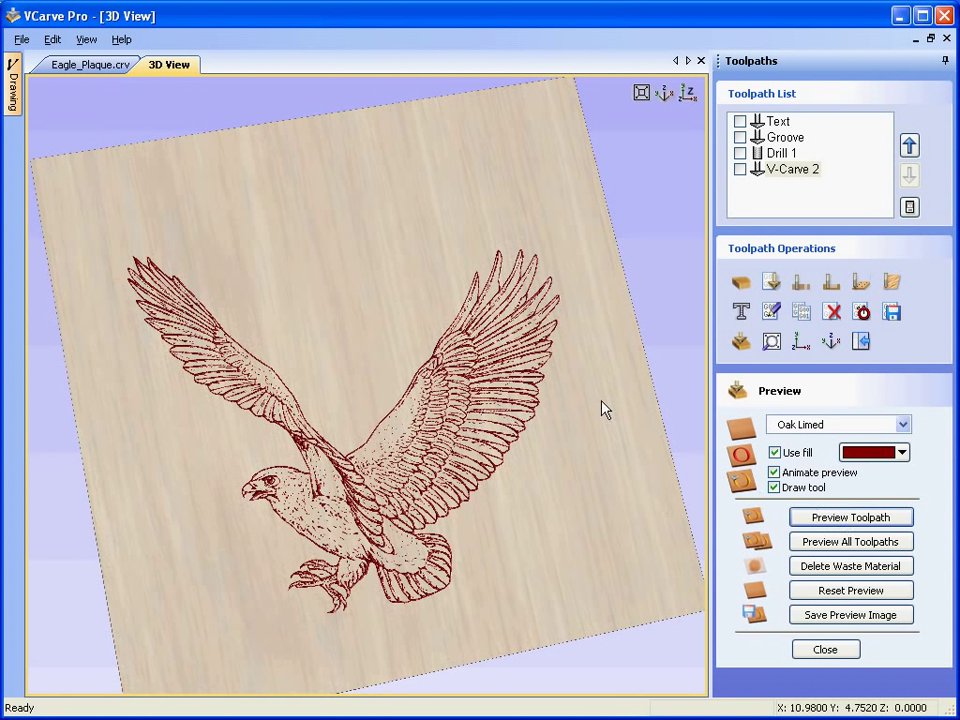
click(772, 122)
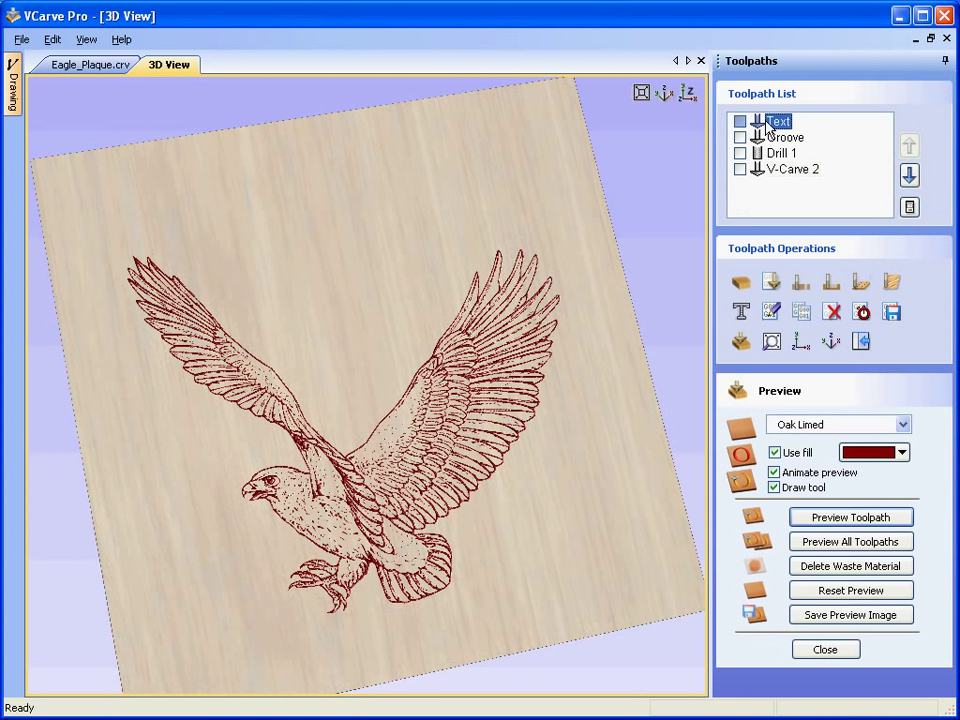
click(870, 519)
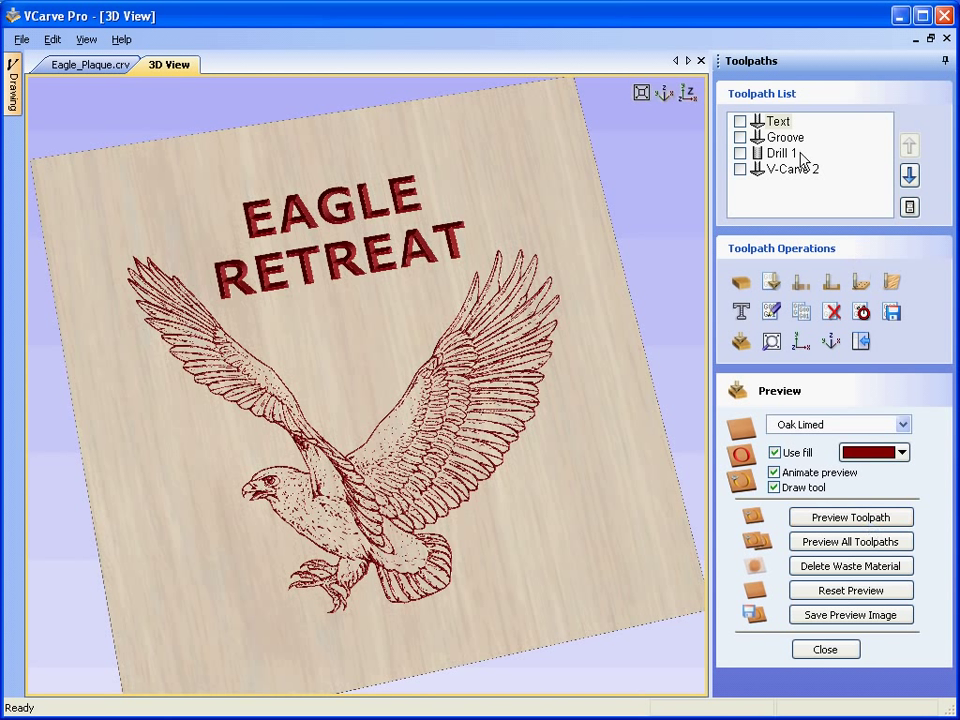
click(786, 137)
click(855, 519)
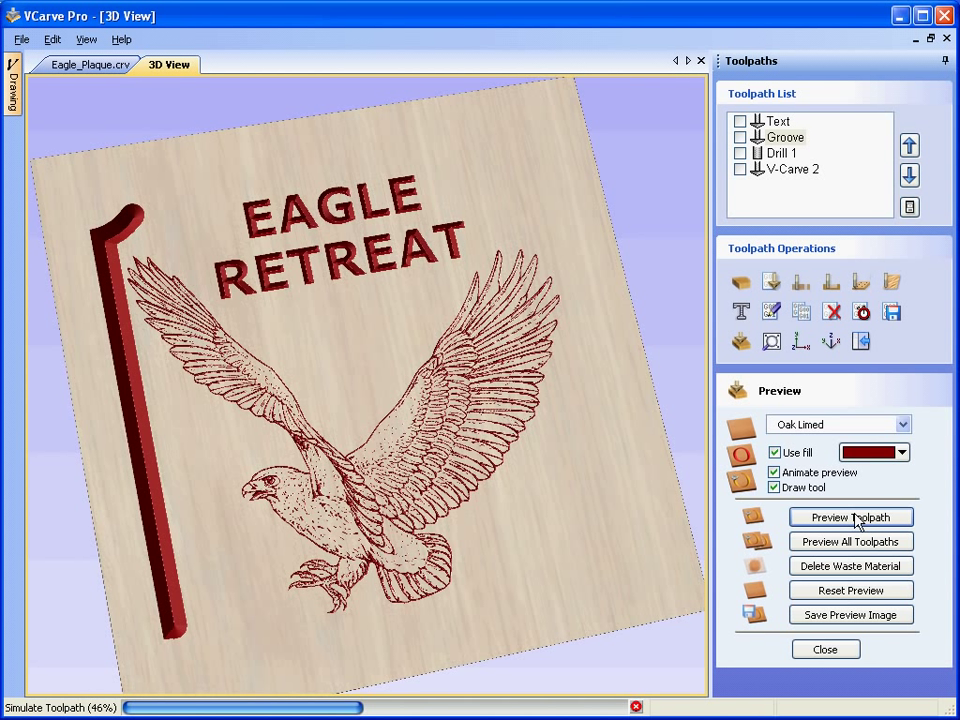
click(789, 155)
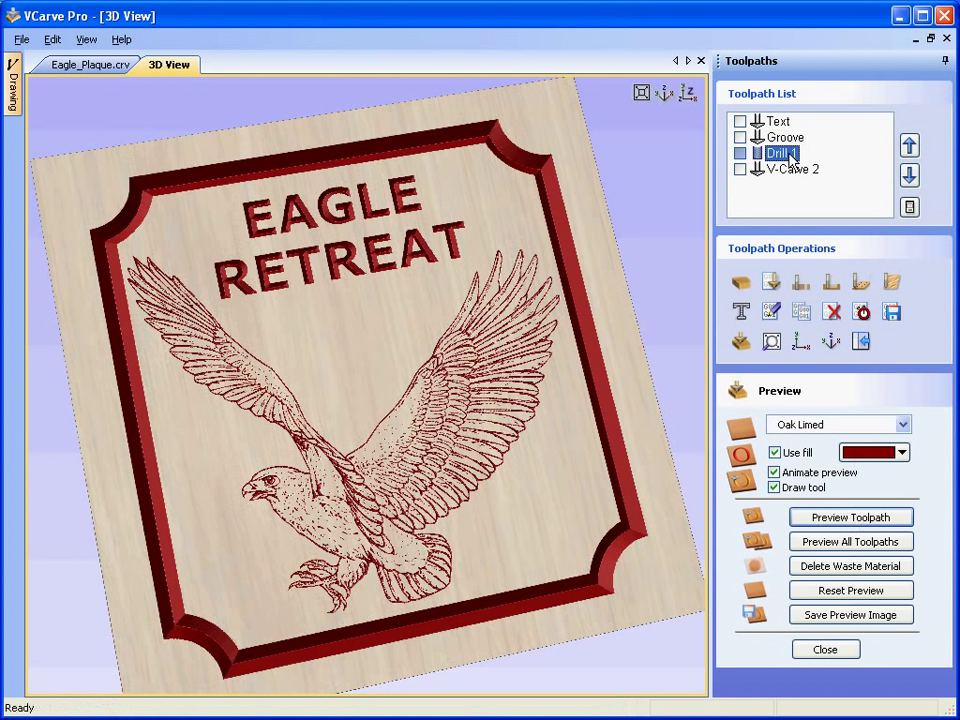
click(825, 519)
drag(557, 480, 388, 497)
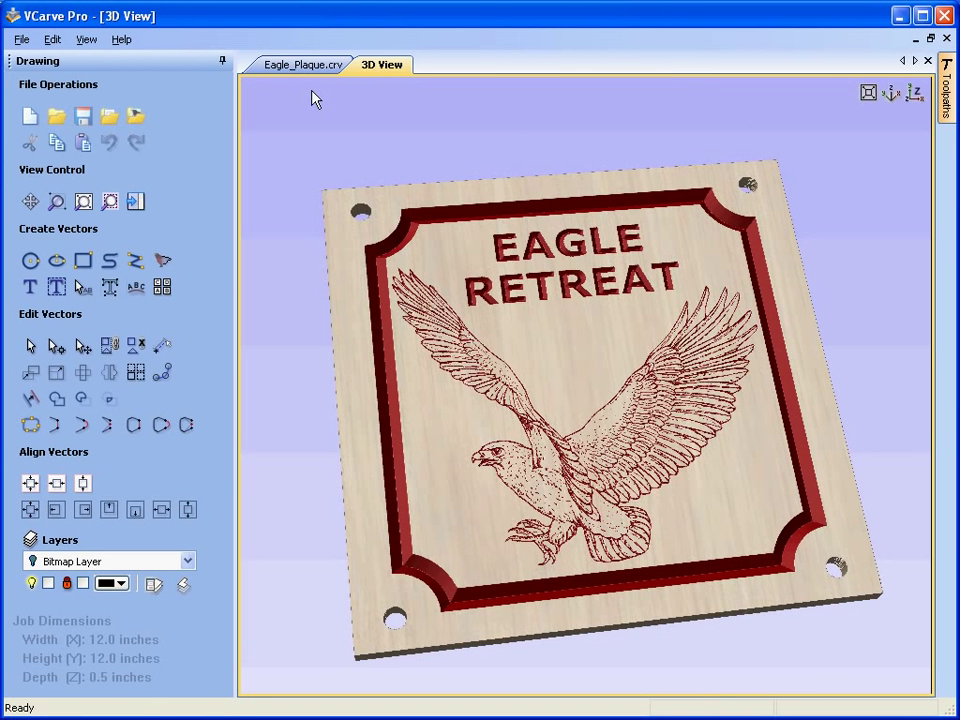
Step: Back on Eagle_Plaque.crv, show the eagle bitmap, hide the Frame 1 layer, and zoom in on the eagle
click(305, 66)
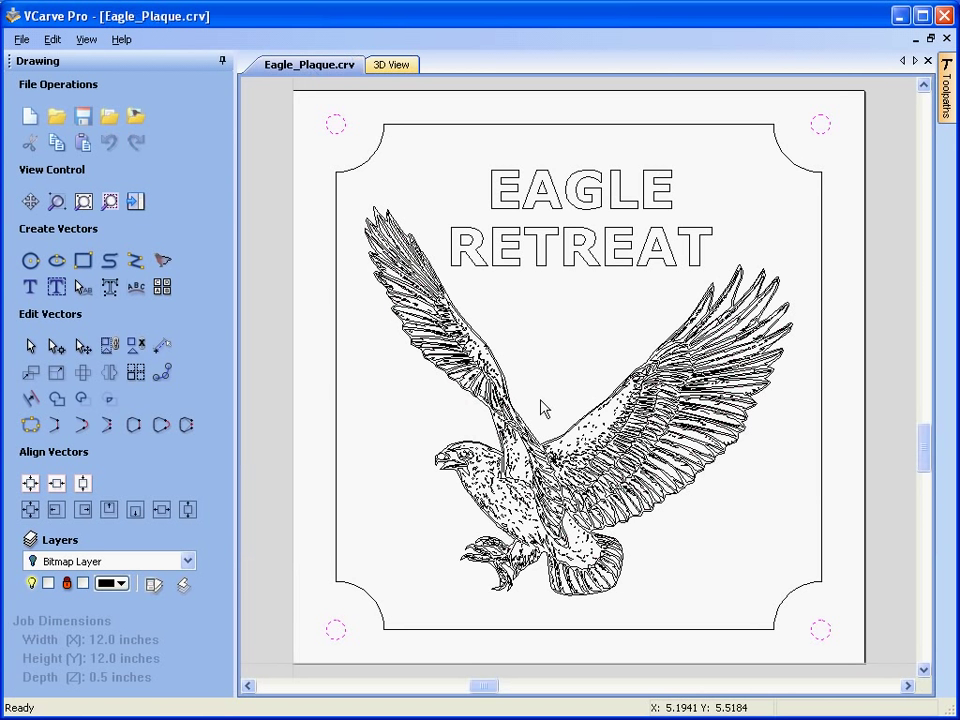
click(48, 584)
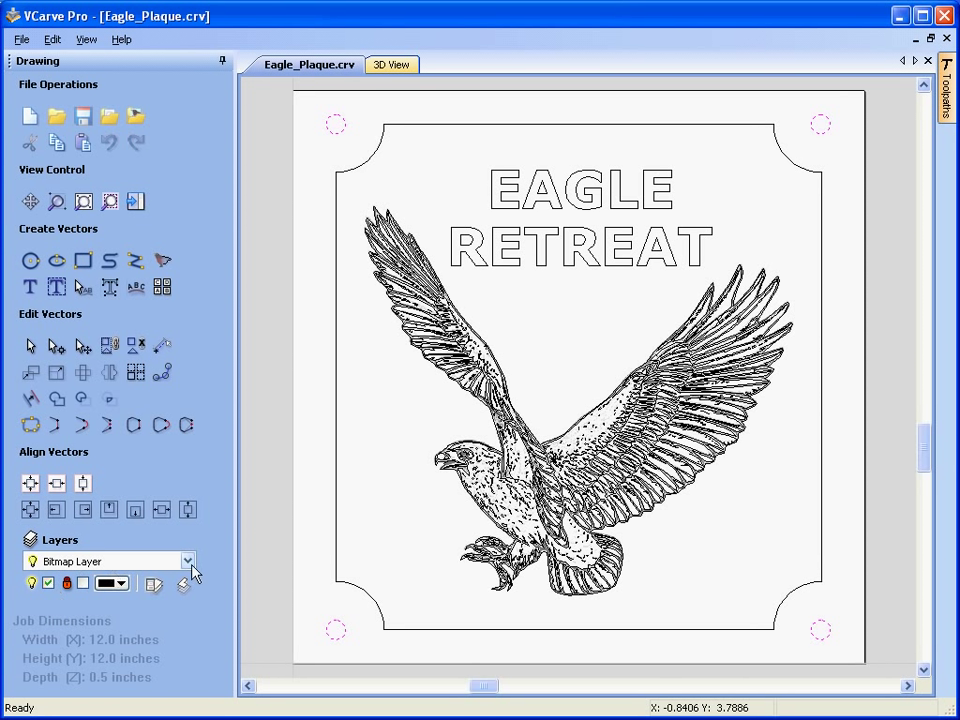
click(180, 563)
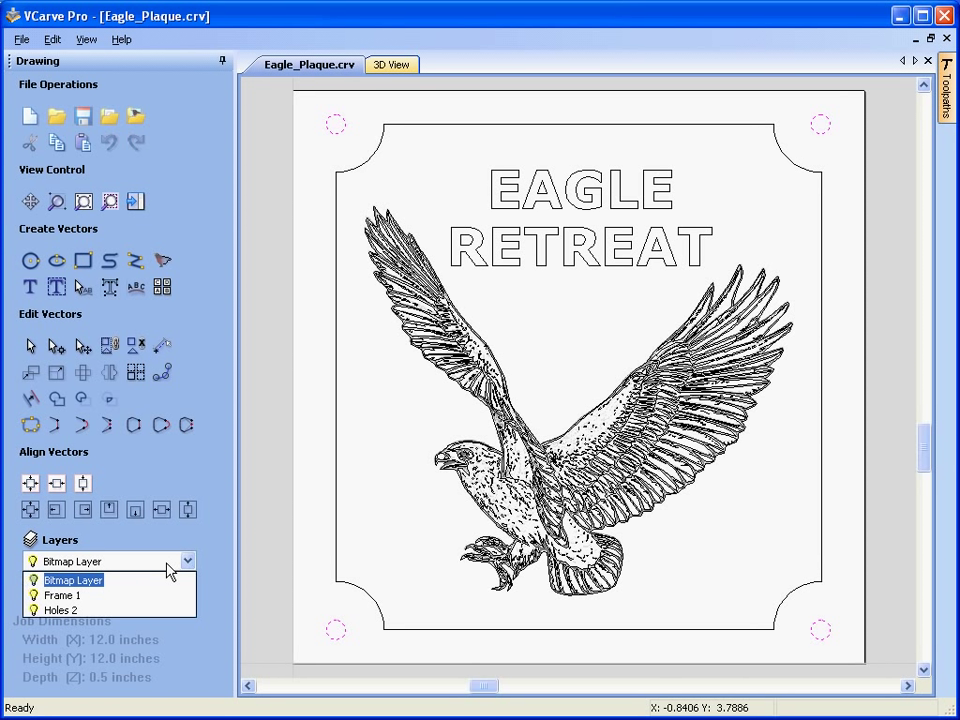
click(123, 600)
click(31, 583)
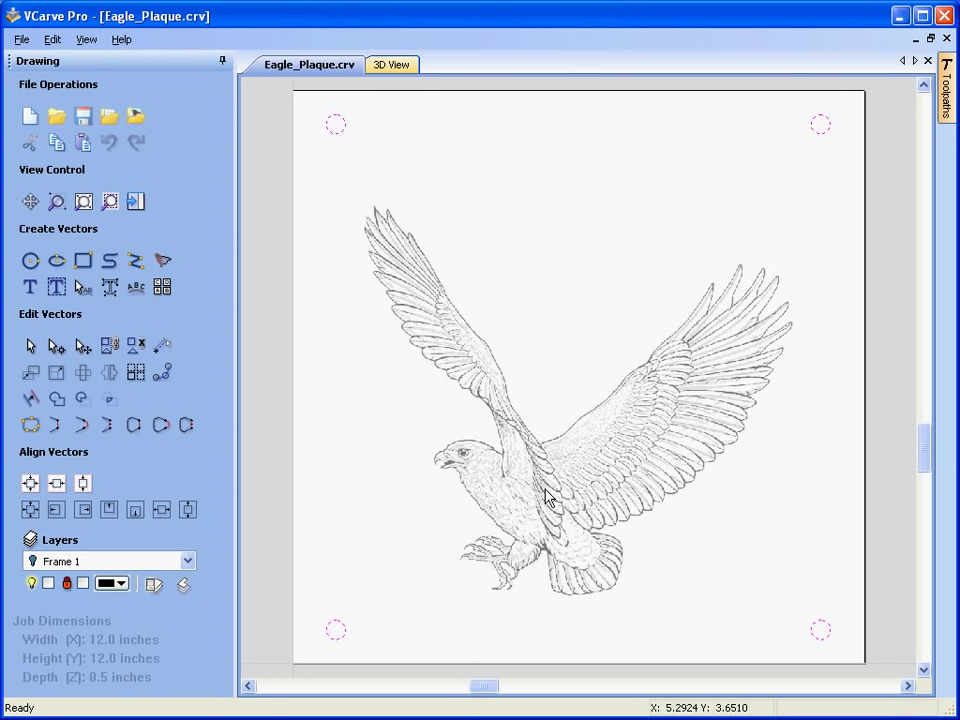
click(548, 500)
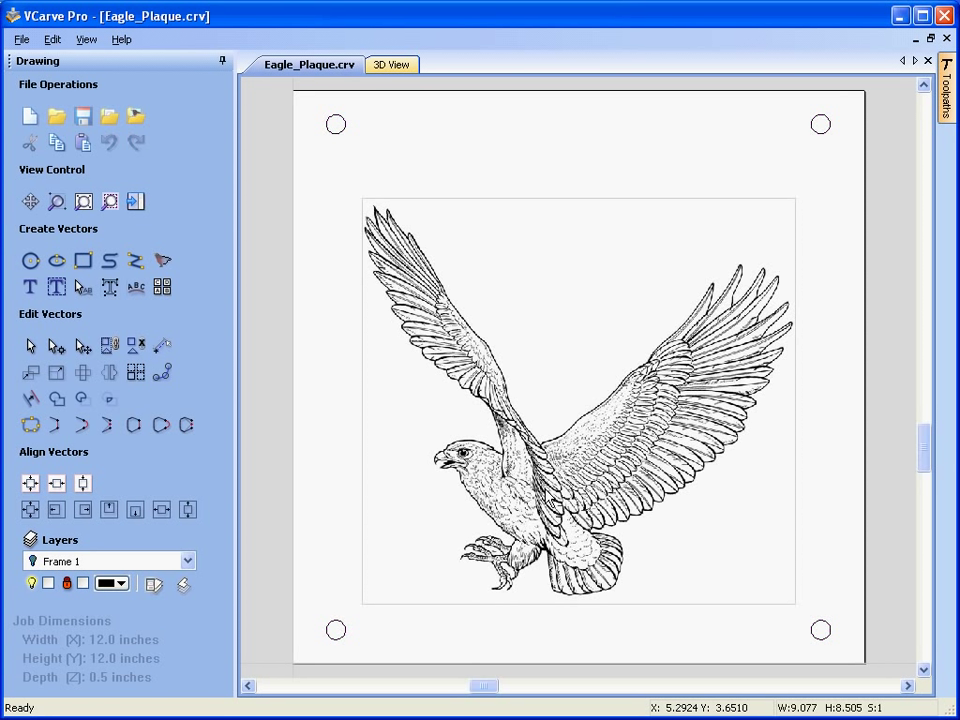
scroll(548, 500, up, 3)
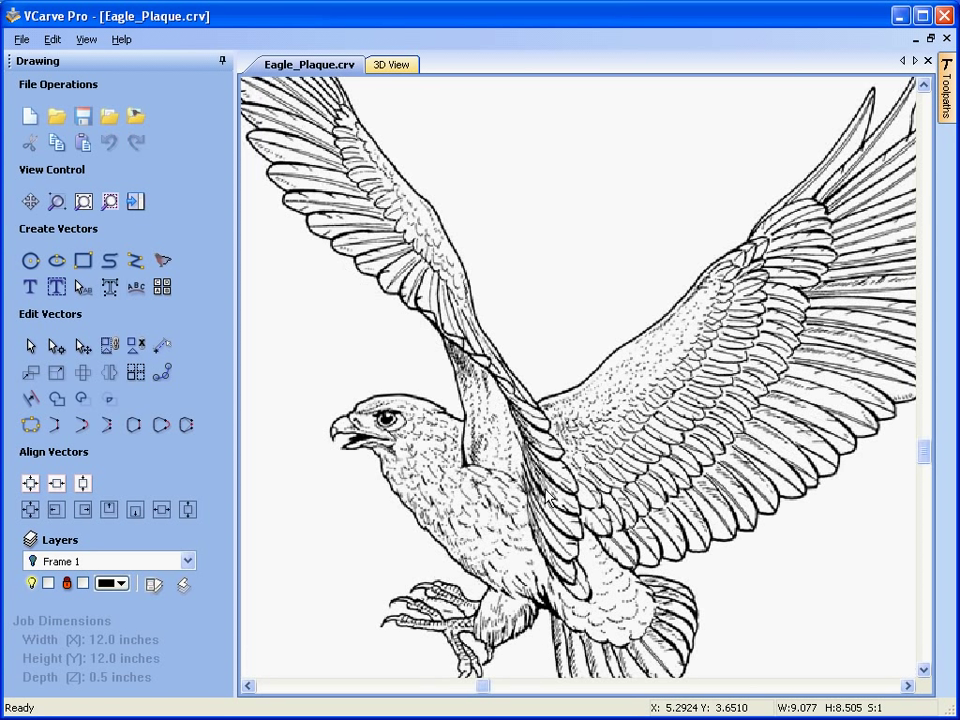